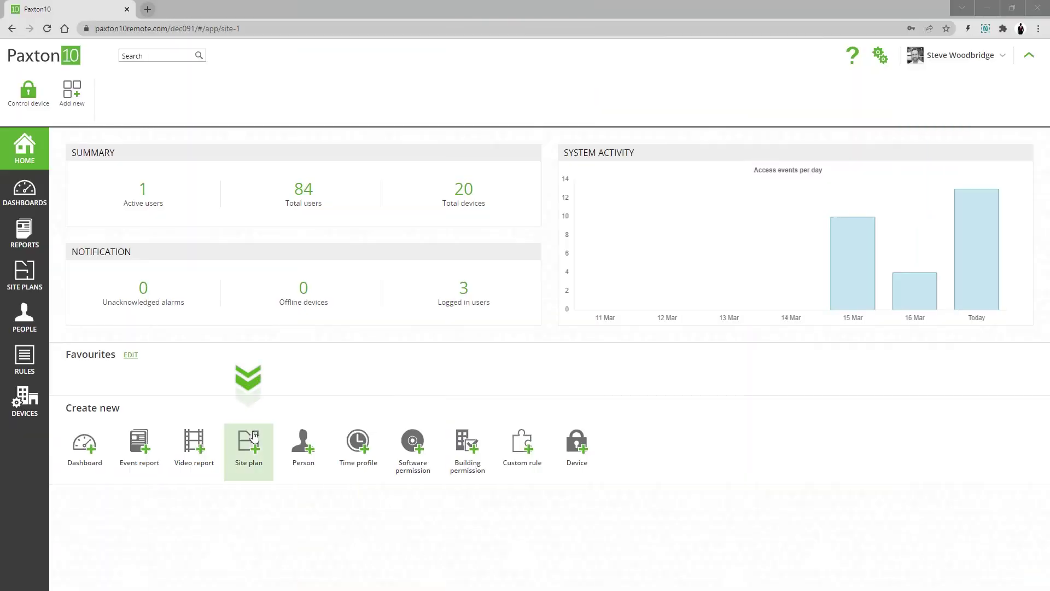
Create a new site plan and load the Meeting-rooms image as its floor plan
left_click(249, 451)
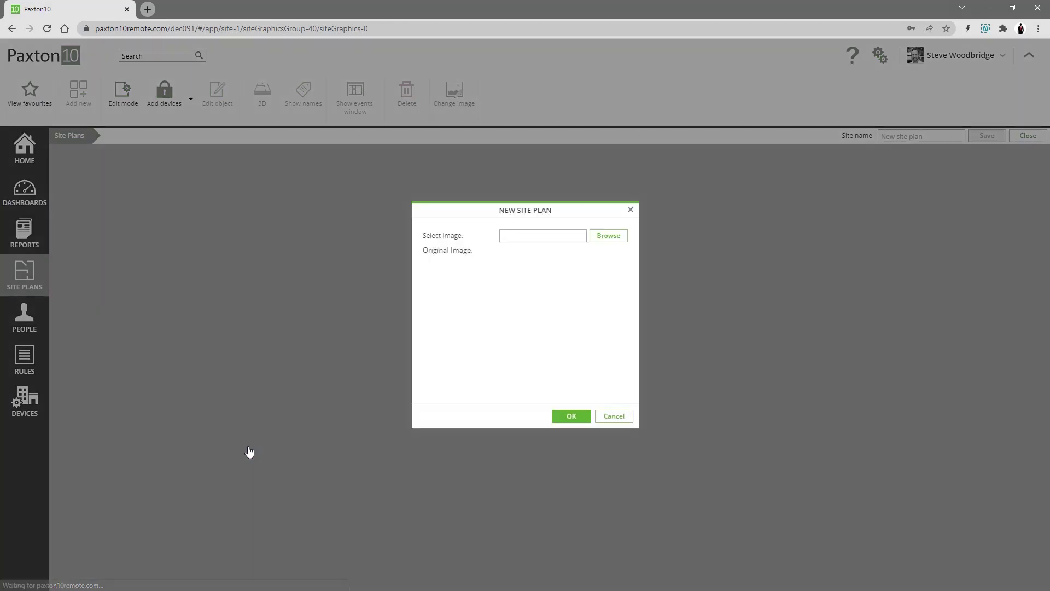
left_click(607, 235)
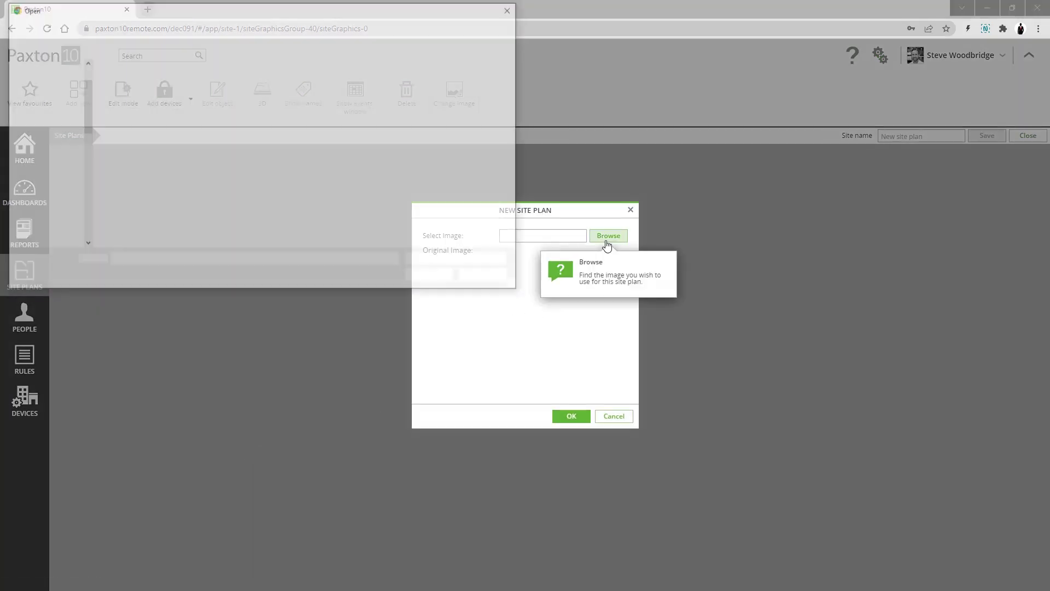
left_click(306, 88)
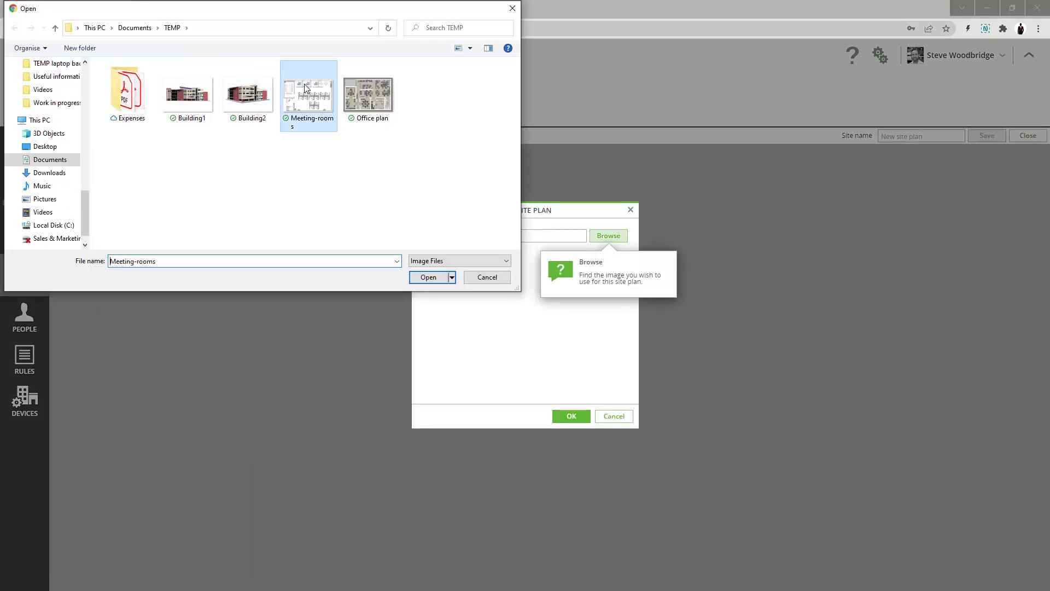
left_click(428, 277)
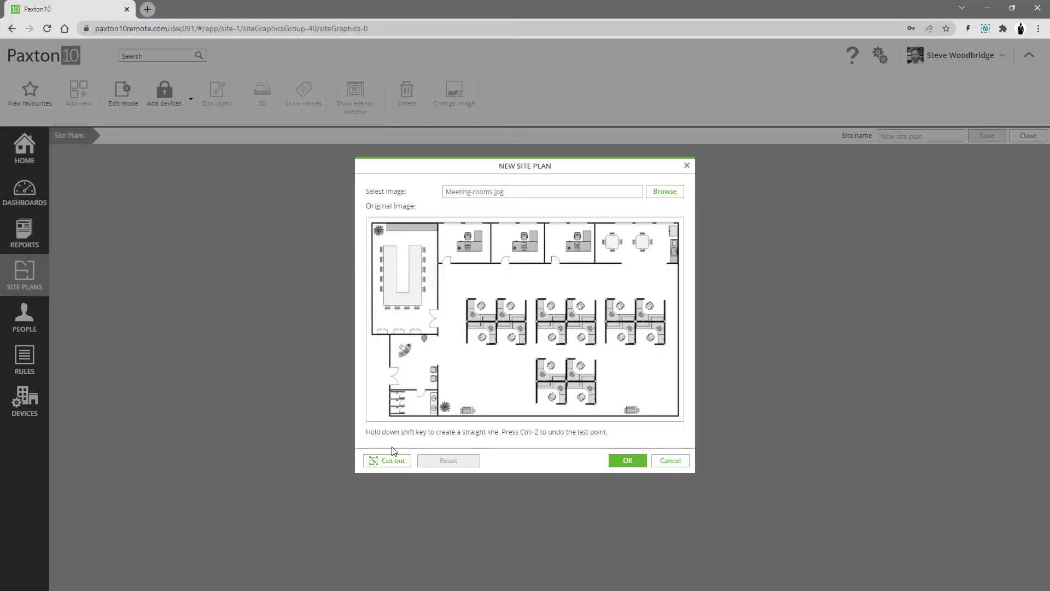
Cut out the floor plan image along the building's outer walls, excluding the empty lower-left corner, and accept the image
left_click(392, 460)
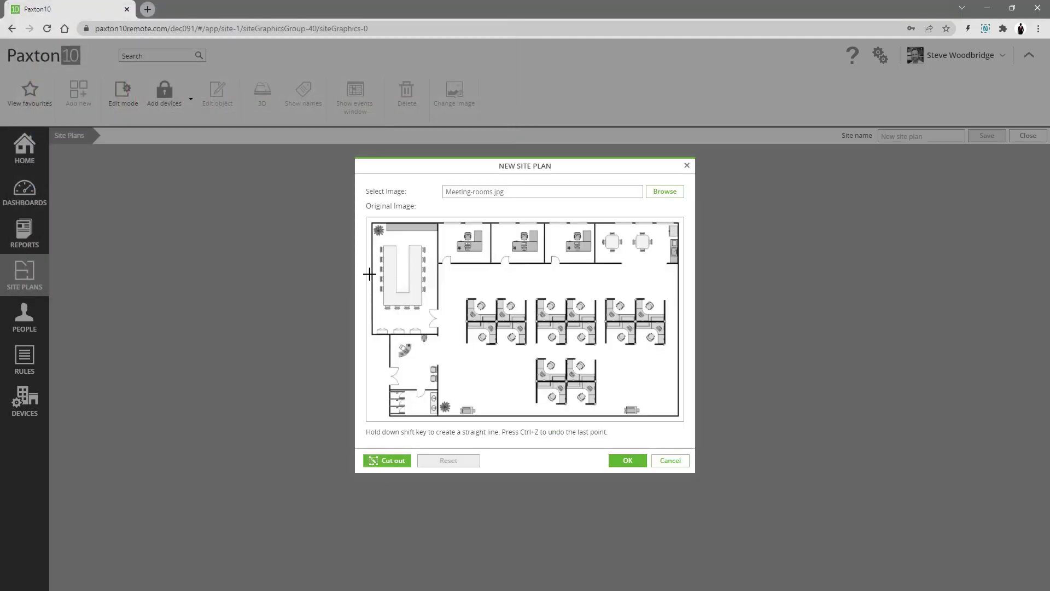
left_click(367, 219)
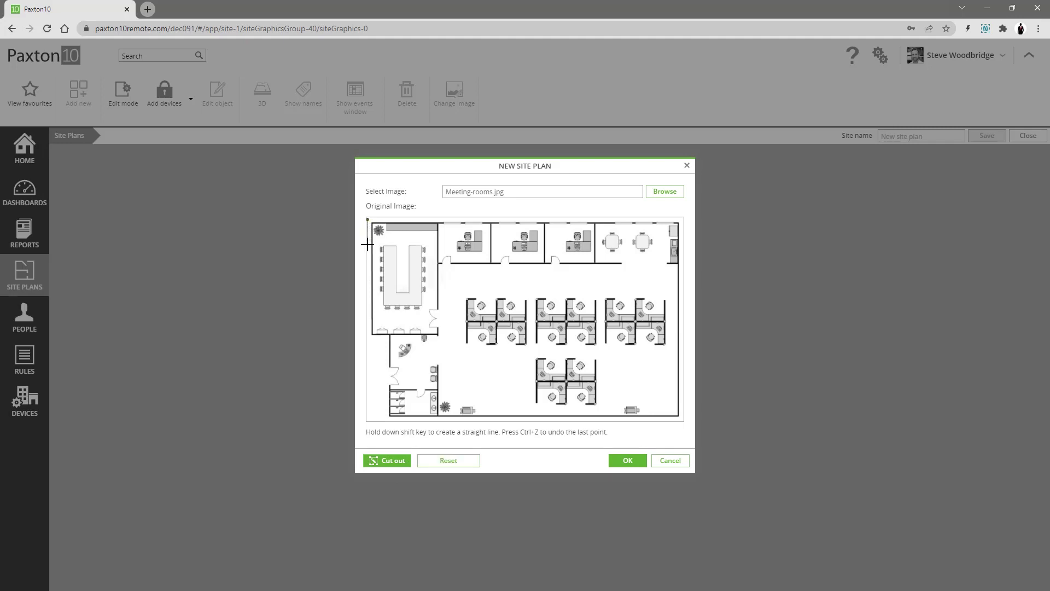
left_click(367, 339)
left_click(385, 339)
left_click(385, 419)
left_click(681, 418)
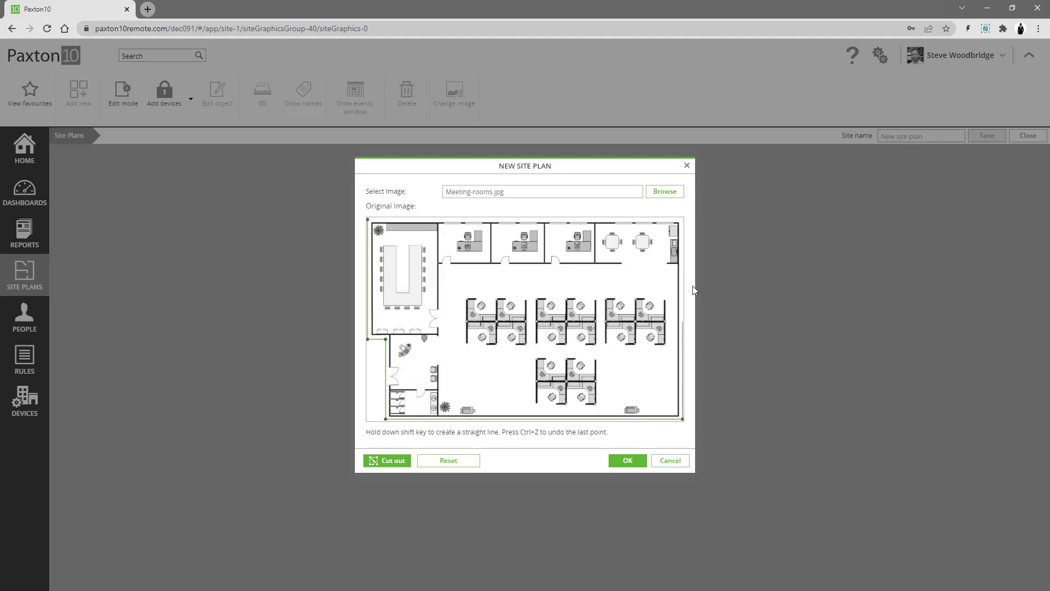
left_click(366, 219)
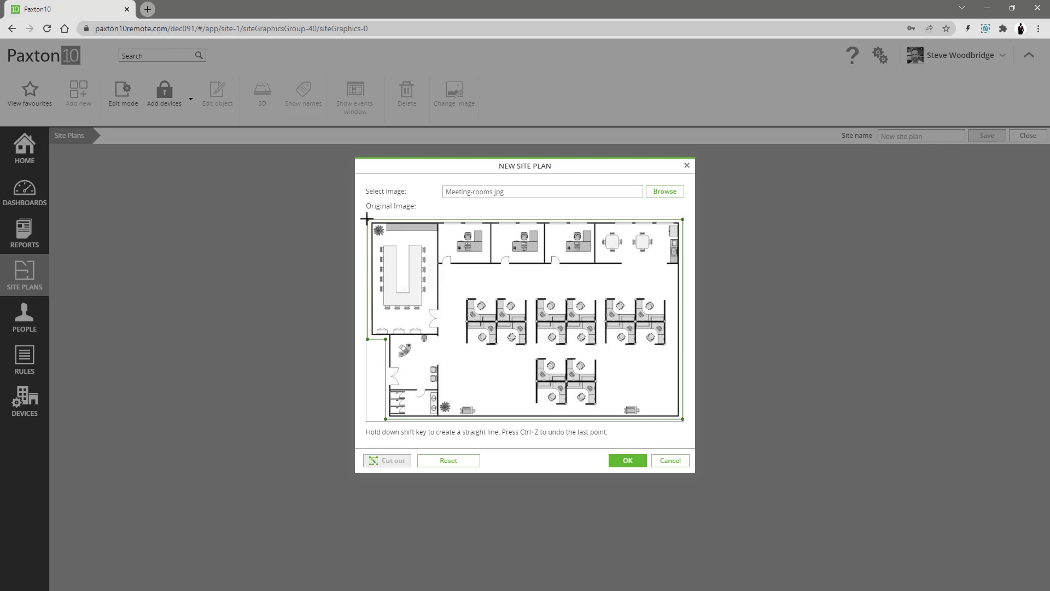
left_click(619, 462)
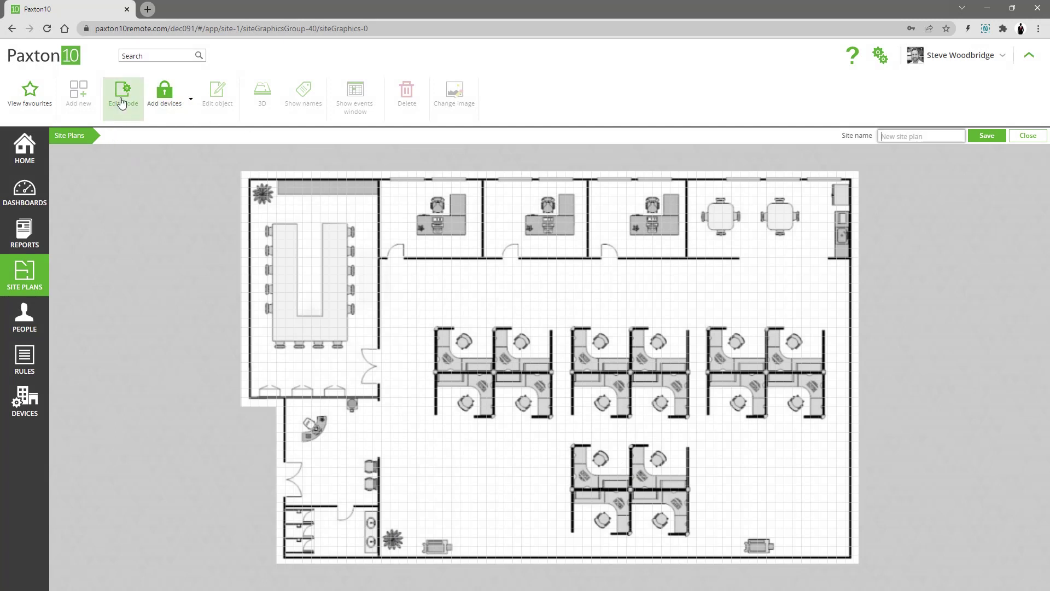
Add the Meeting Room and Newton cameras and the Front Door and Meeting room doors to the site plan's devices
left_click(155, 101)
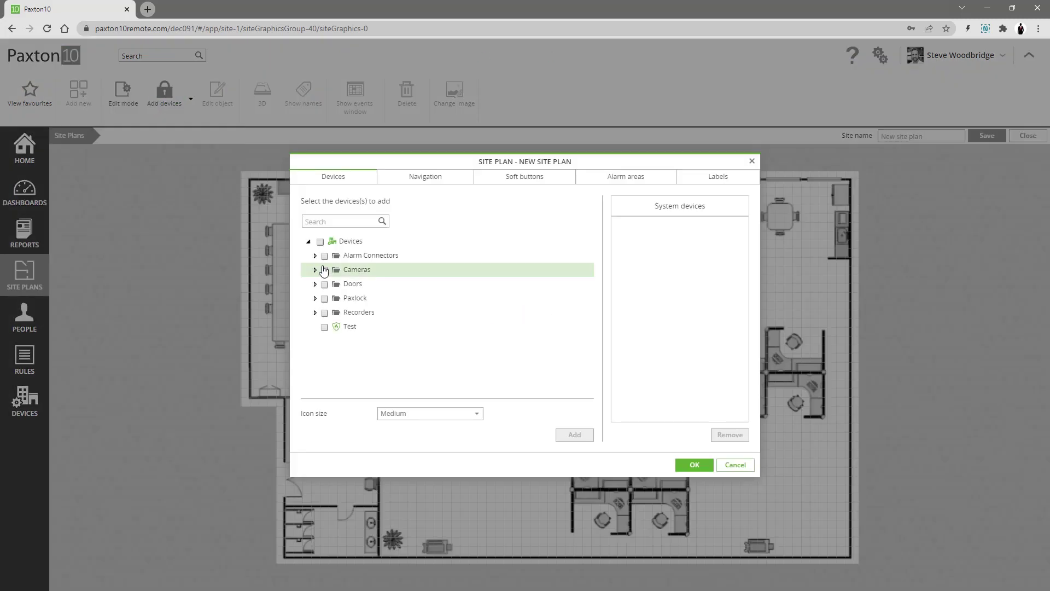
left_click(315, 270)
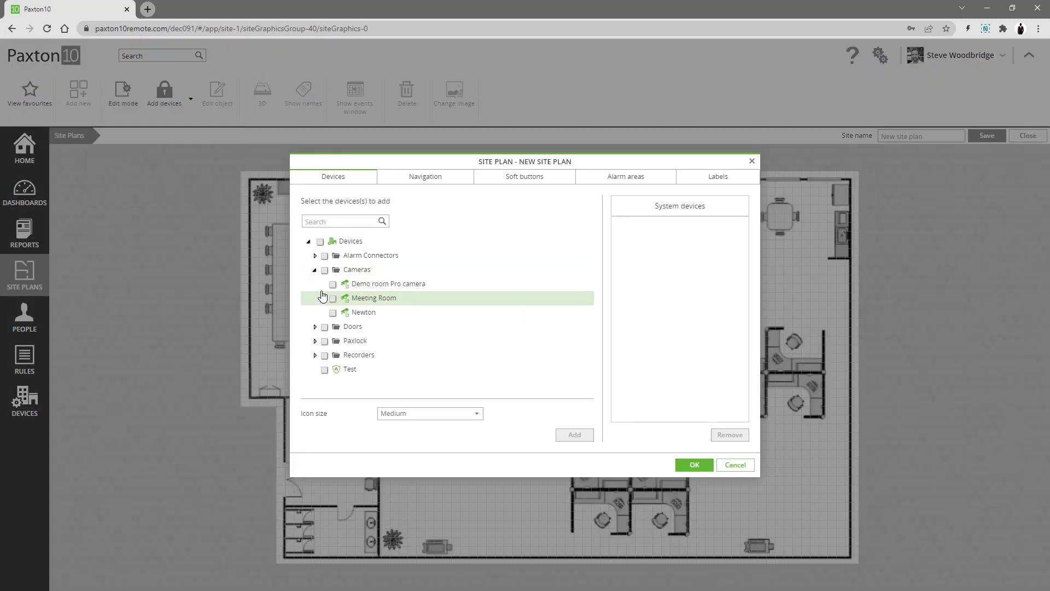
left_click(332, 299)
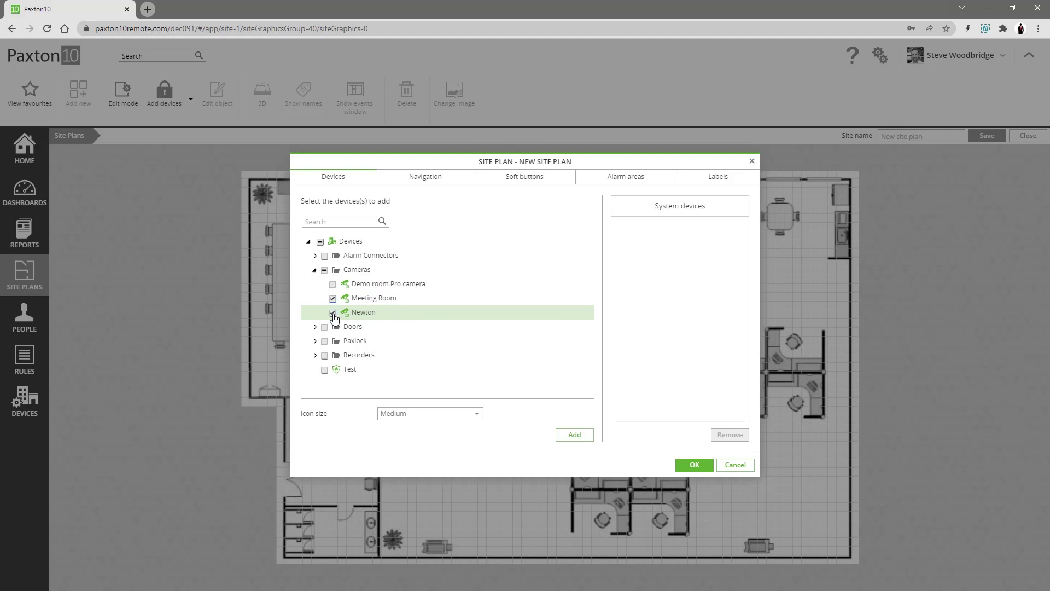
left_click(333, 313)
left_click(315, 327)
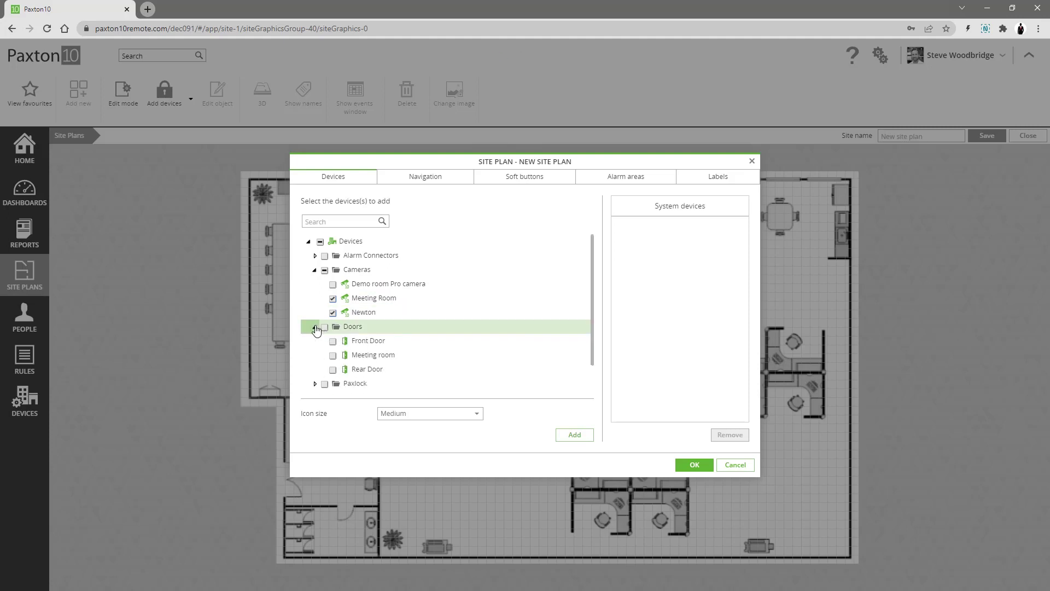
left_click(333, 356)
scroll(335, 344, "down", 1)
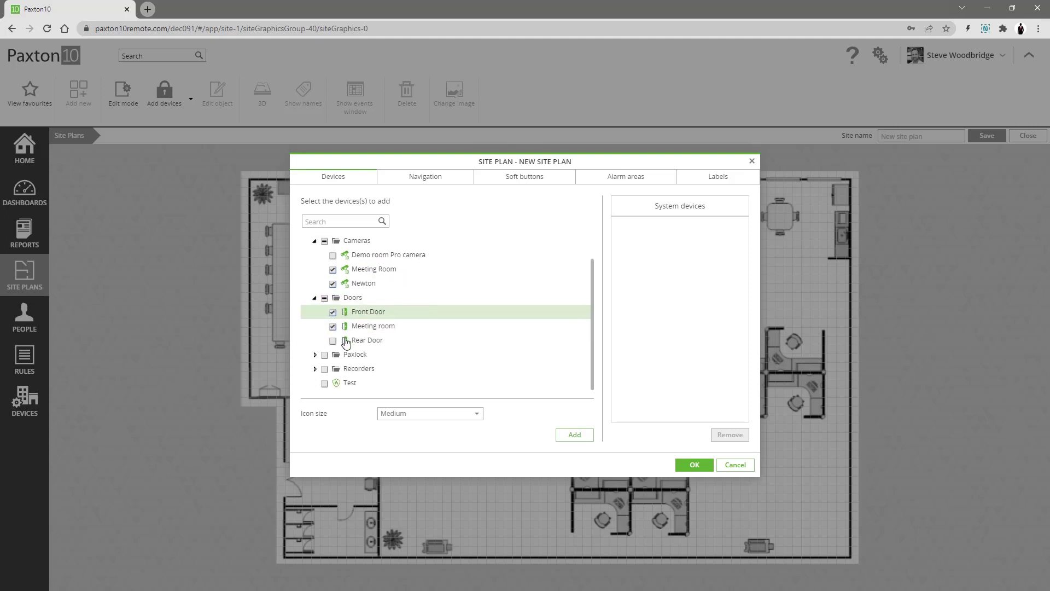
left_click(587, 434)
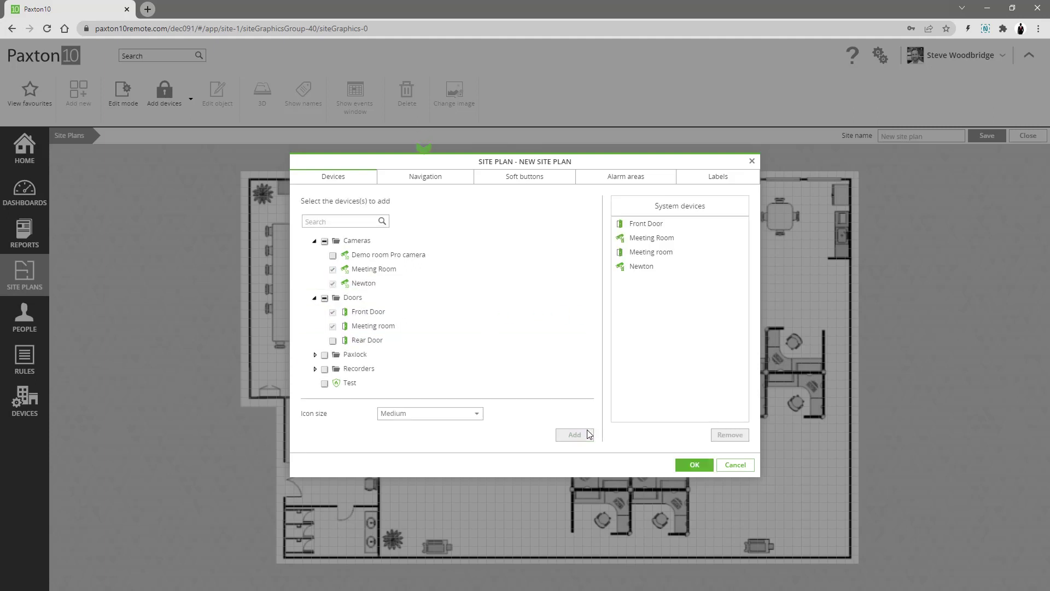
Add a navigation link to the Floor 2 site plan with the up-left arrow icon
left_click(433, 180)
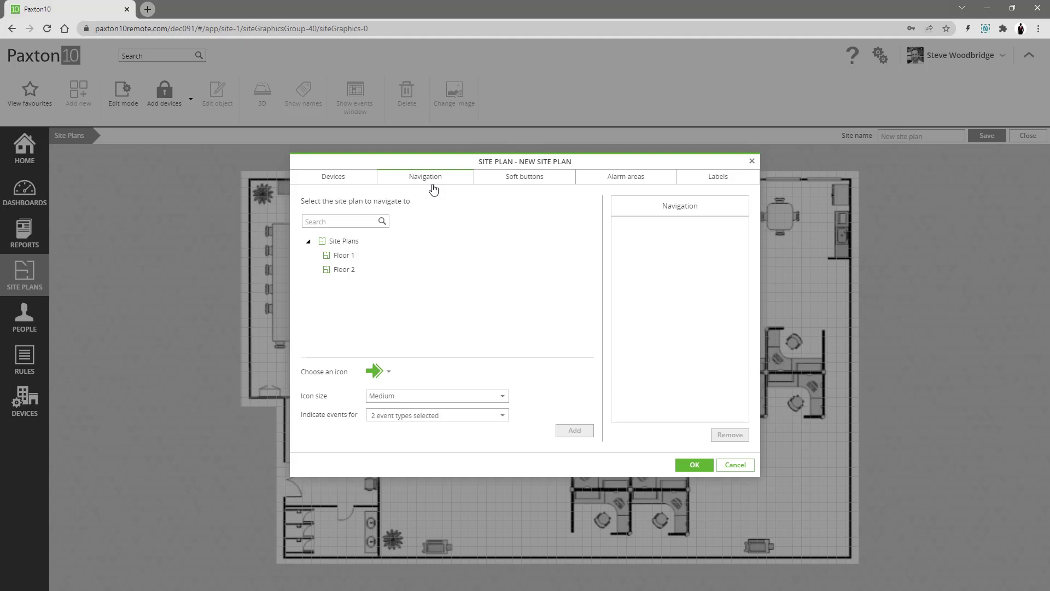
left_click(391, 375)
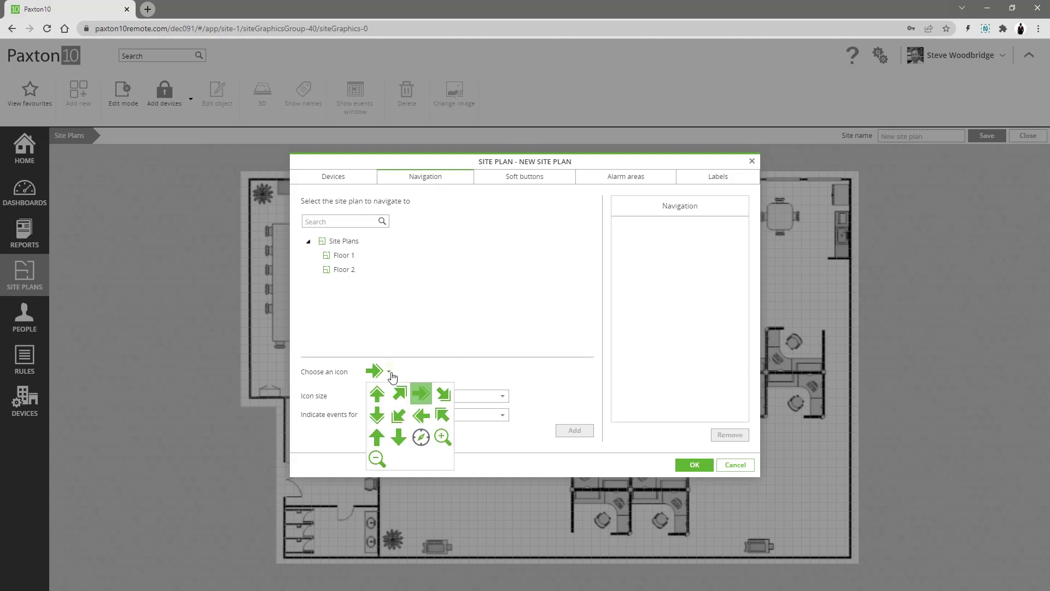
left_click(444, 419)
left_click(343, 274)
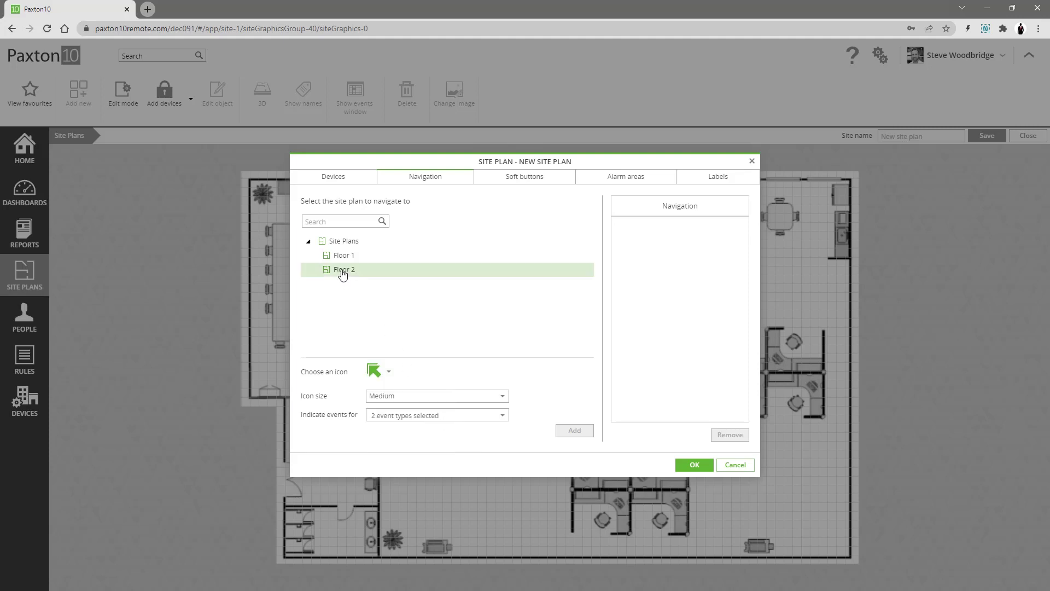
left_click(343, 273)
left_click(561, 432)
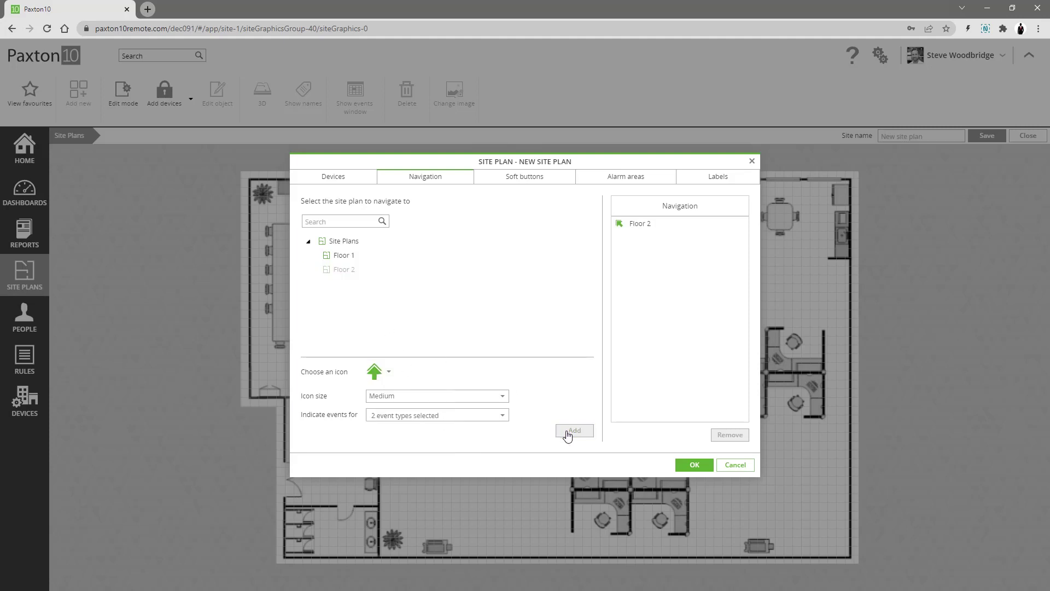
Add the Toggle roller shutter soft button to the site plan with a blue icon
left_click(531, 181)
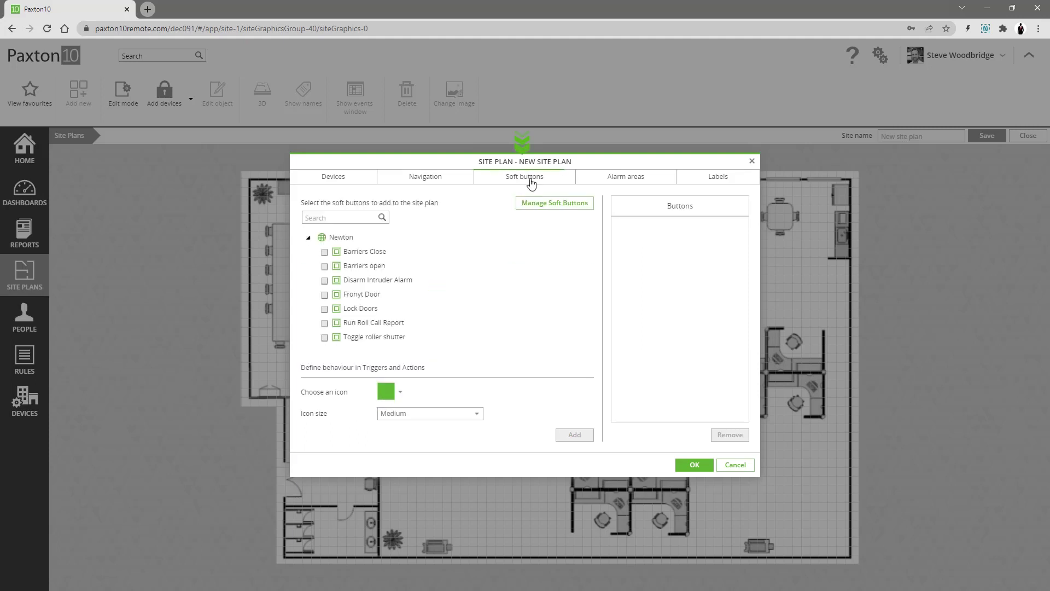
left_click(325, 338)
left_click(400, 392)
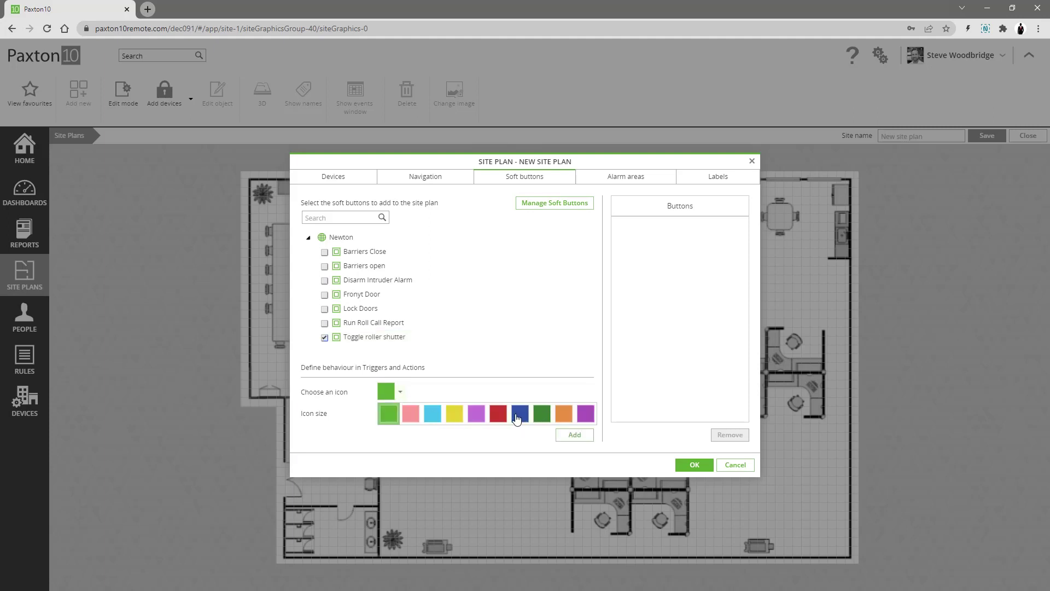
left_click(516, 419)
left_click(574, 434)
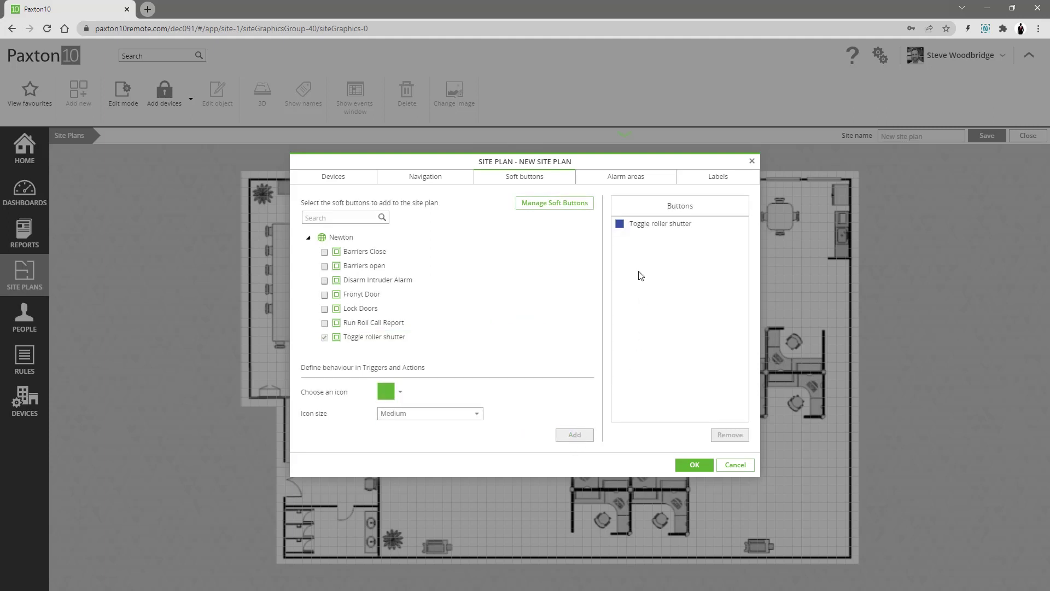
Define an alarm area named Fire that monitors the Fire Alarm connector, outlining a rectangle around the whole floor plan
left_click(612, 183)
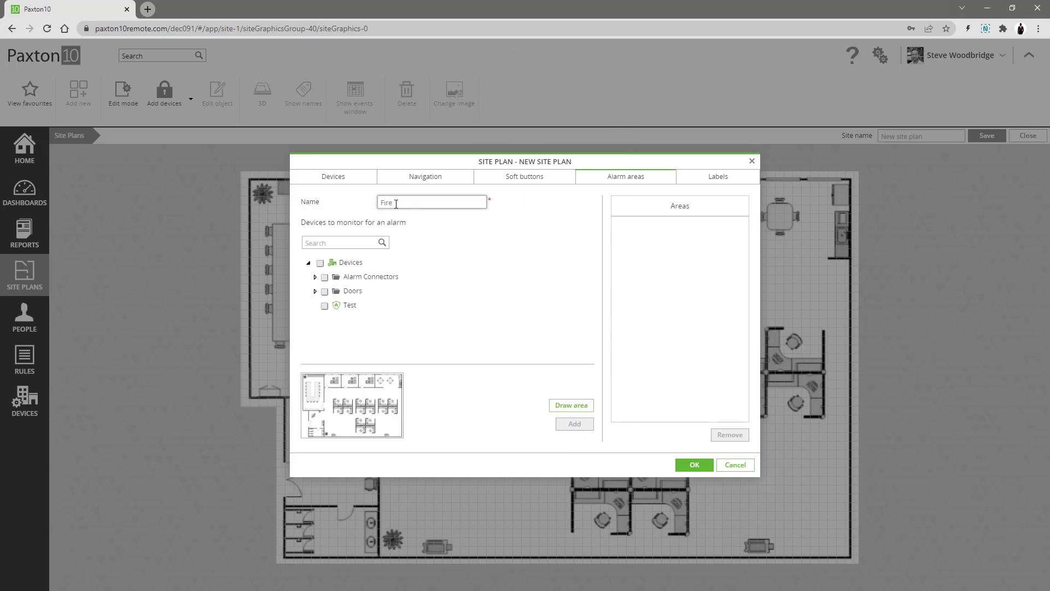
left_click(315, 277)
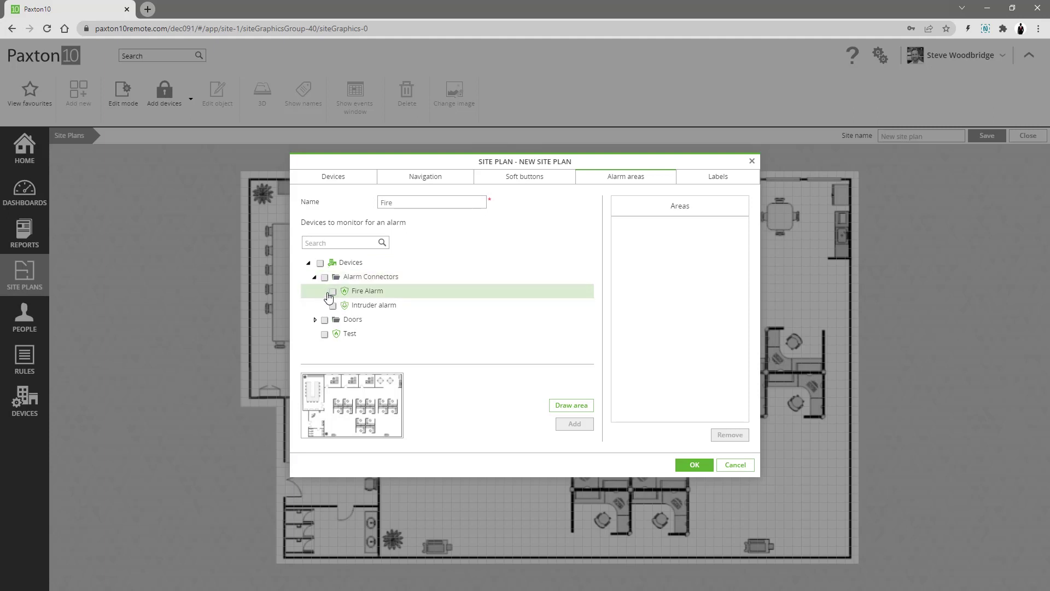
left_click(569, 406)
left_click(237, 122)
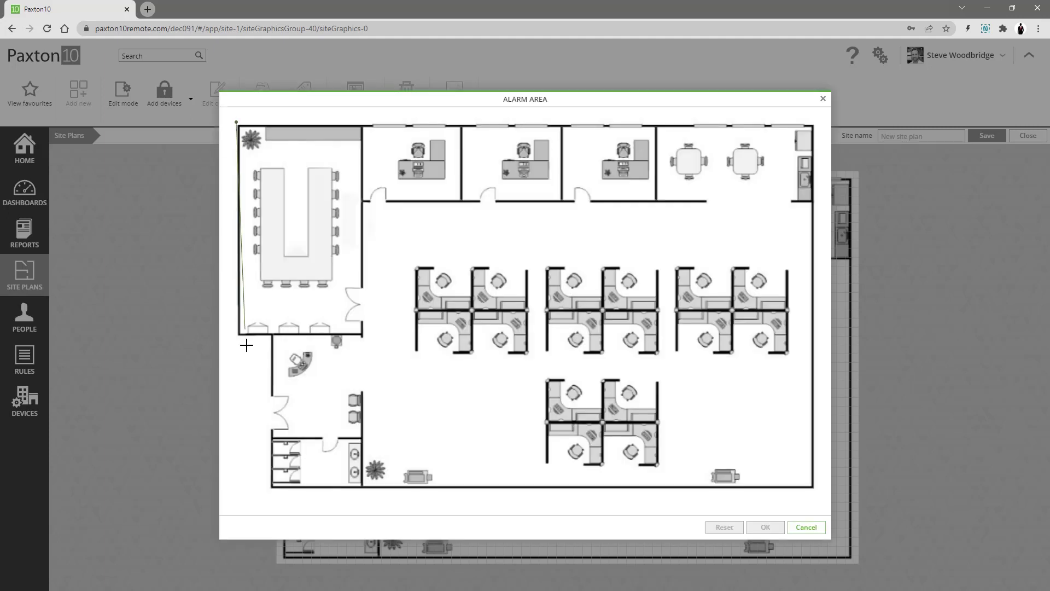
left_click(237, 490)
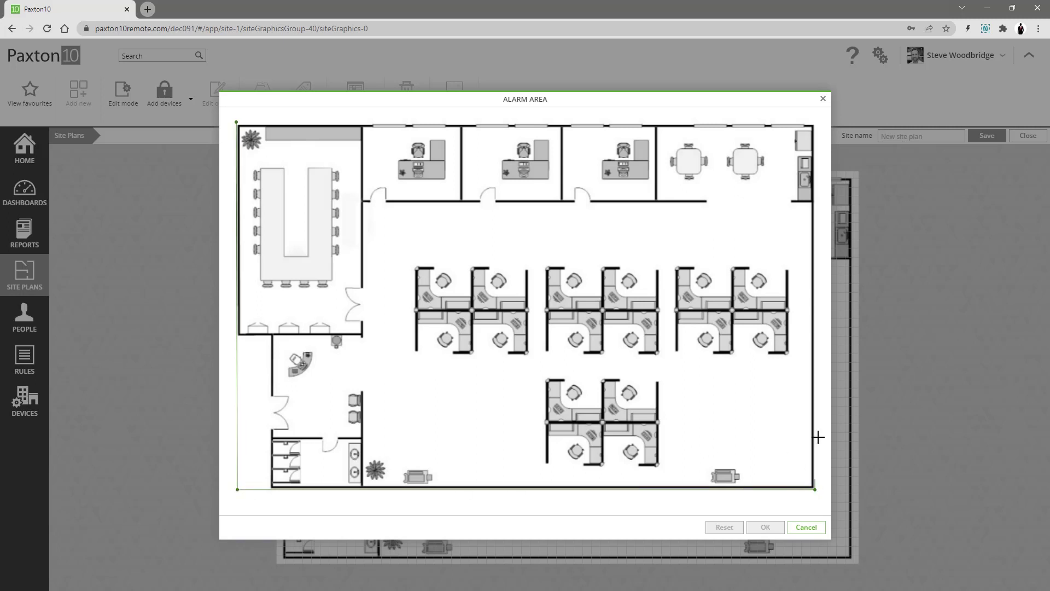
left_click(813, 121)
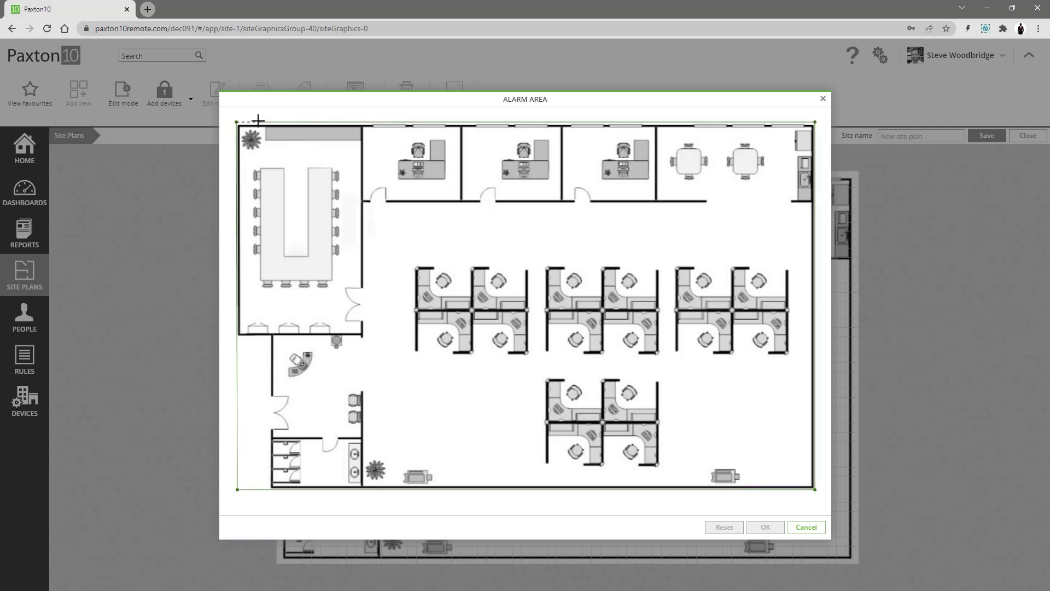
left_click(233, 120)
left_click(765, 527)
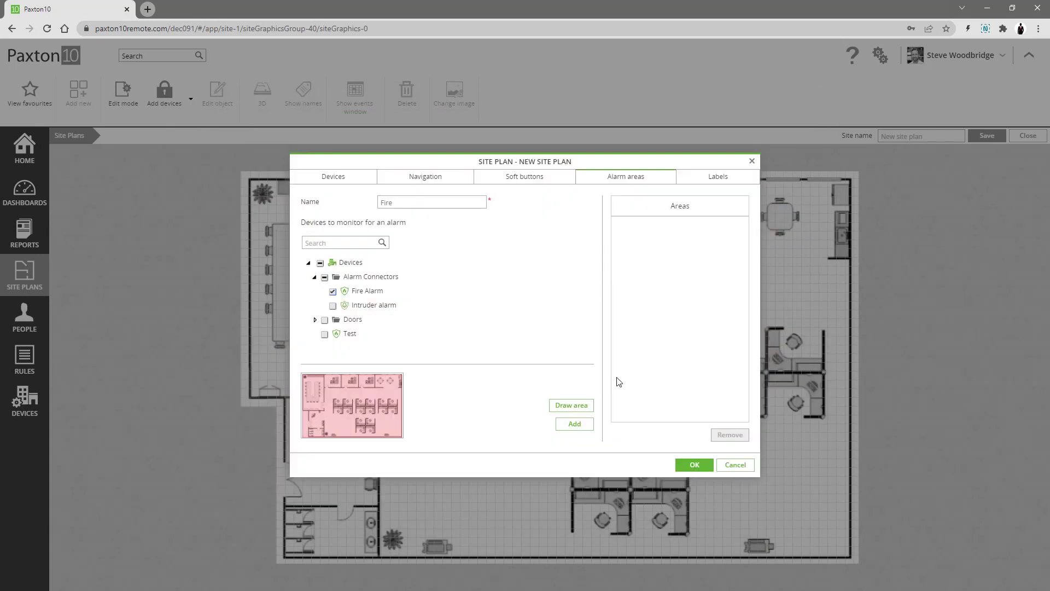
Add the label "Please turn light off" to the site plan and confirm the added items
left_click(720, 178)
left_click(434, 208)
type("Please turn light off")
left_click(574, 433)
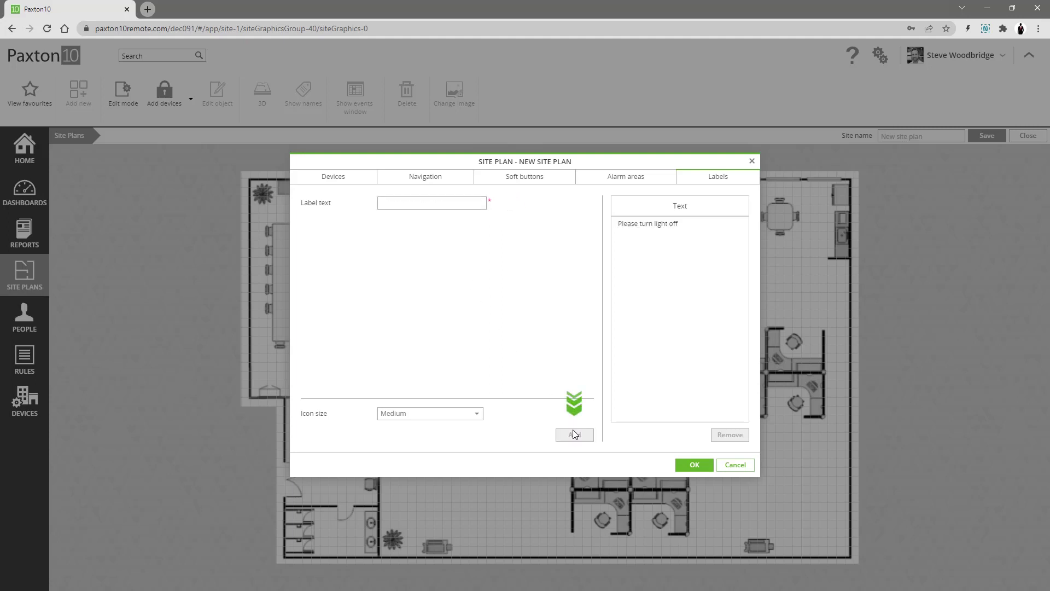
left_click(693, 465)
Place the soft button and label in the lower-right office area, cameras in meeting-room corners, doors at their doorways, and the Floor 2 arrow by the kitchen
left_click_drag(103, 522, 814, 532)
left_click_drag(73, 517, 754, 500)
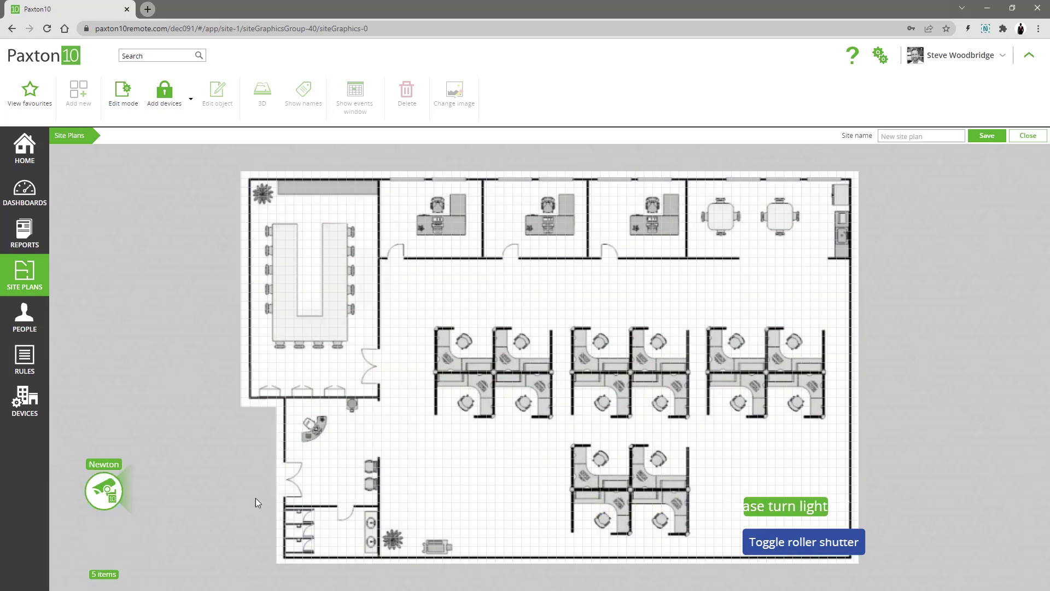
left_click_drag(85, 481, 244, 366)
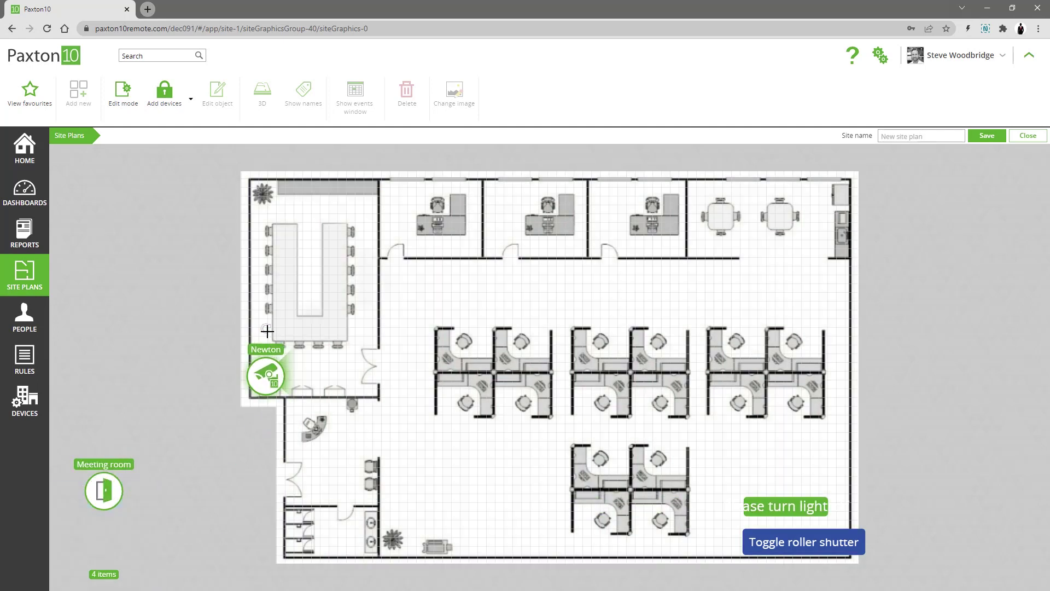
left_click_drag(104, 490, 363, 201)
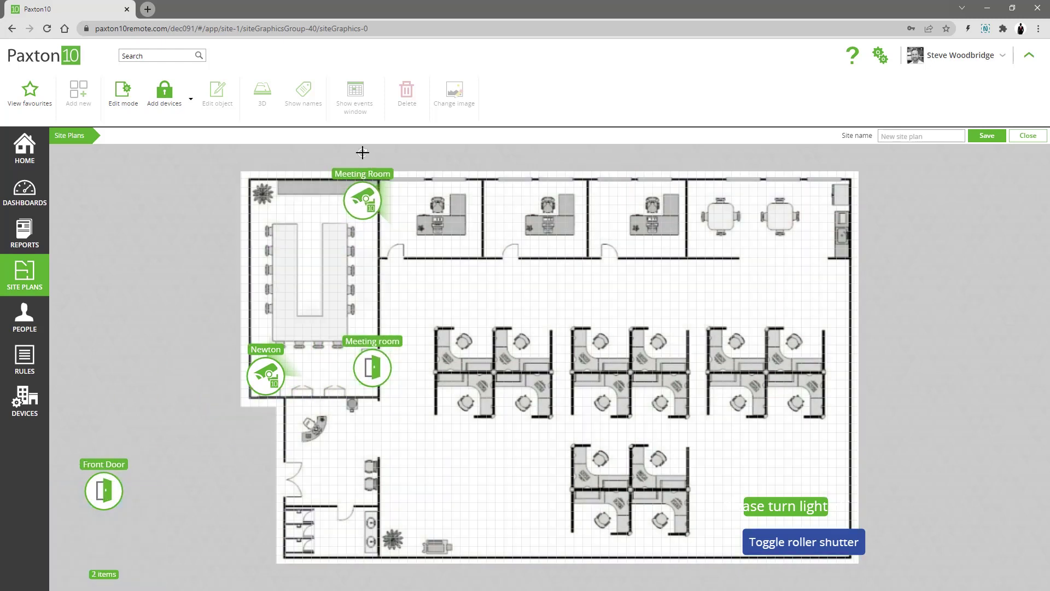
left_click_drag(104, 491, 832, 230)
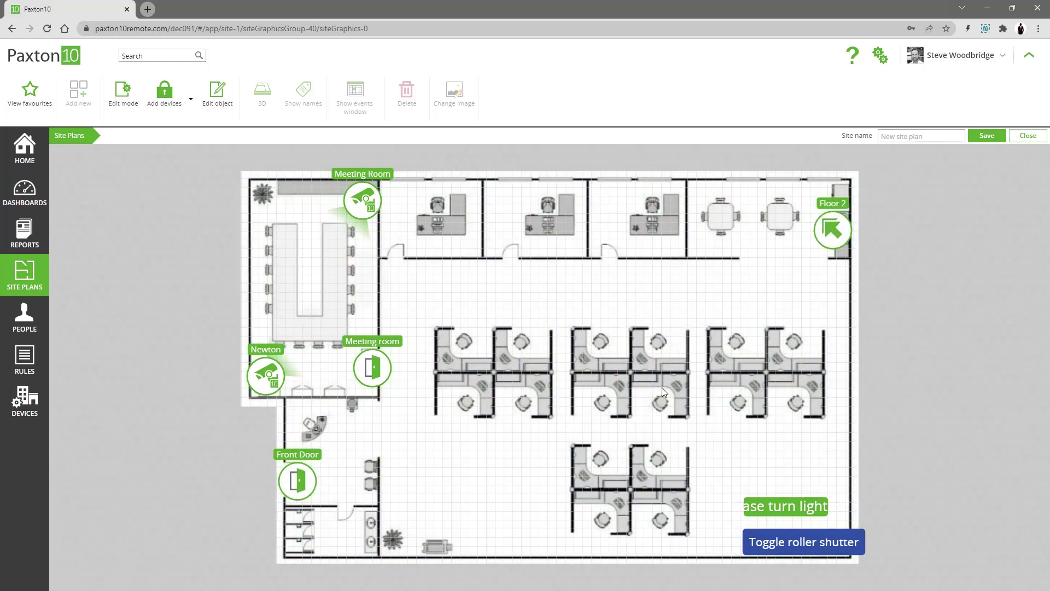
Name the site plan New and save it
left_click(936, 135)
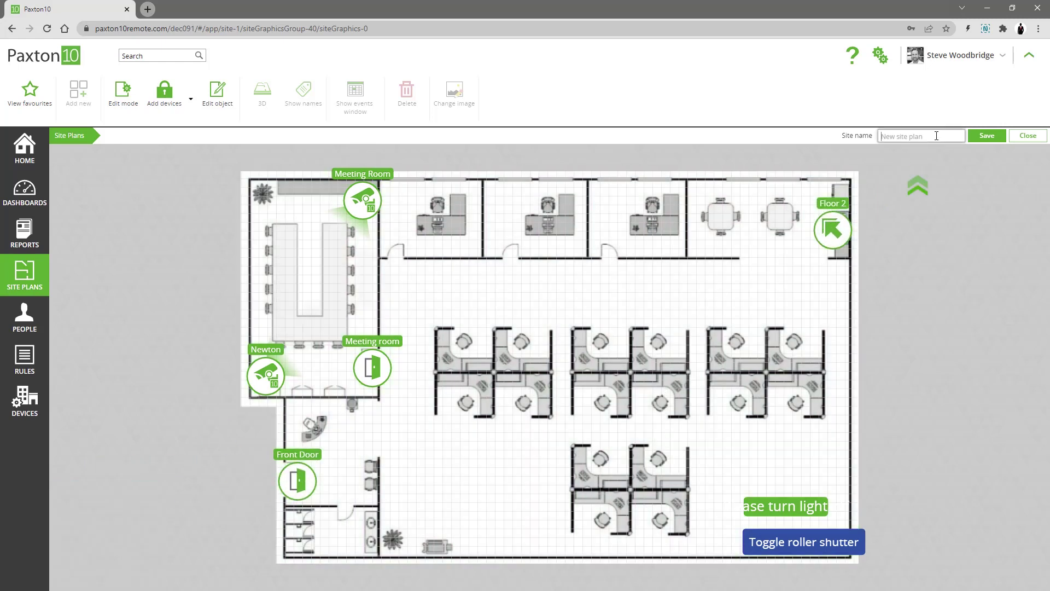
left_click(1028, 136)
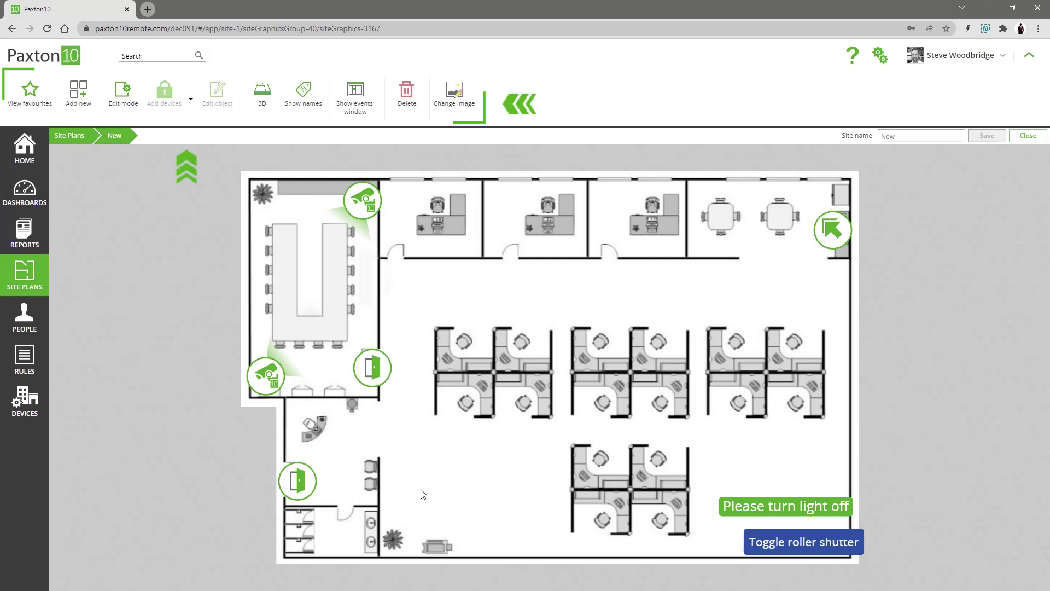
View the site plan in 3D, rotate it left and back right, and return to the 2D view
left_click(262, 97)
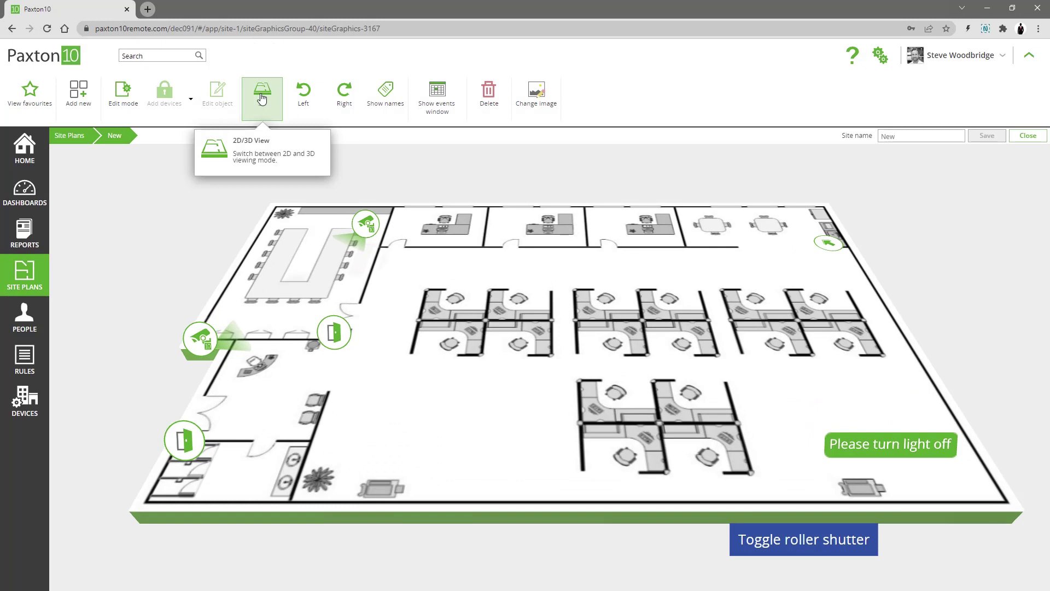
left_click(305, 100)
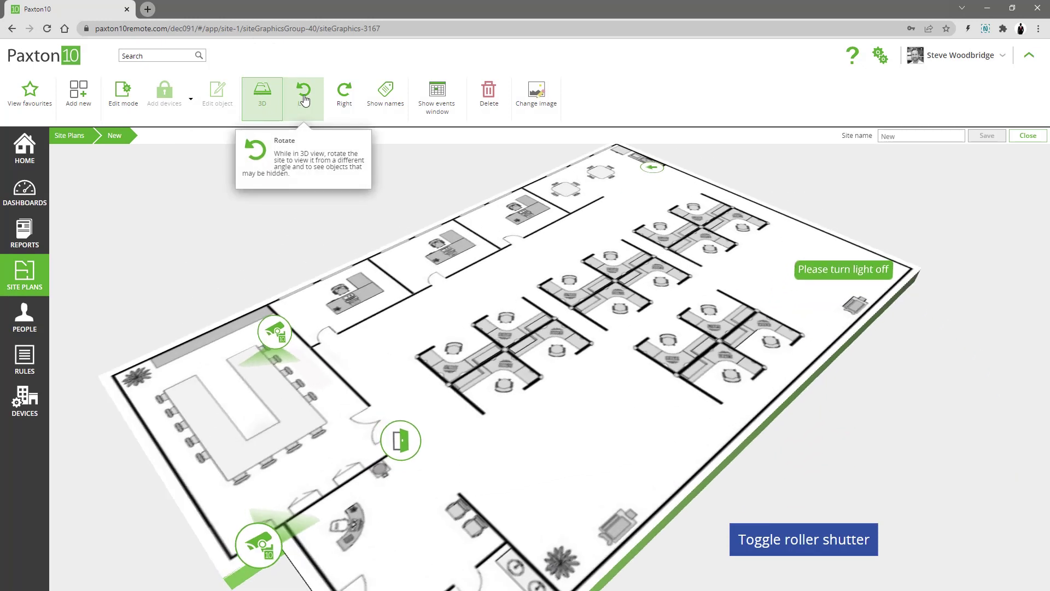
left_click(345, 100)
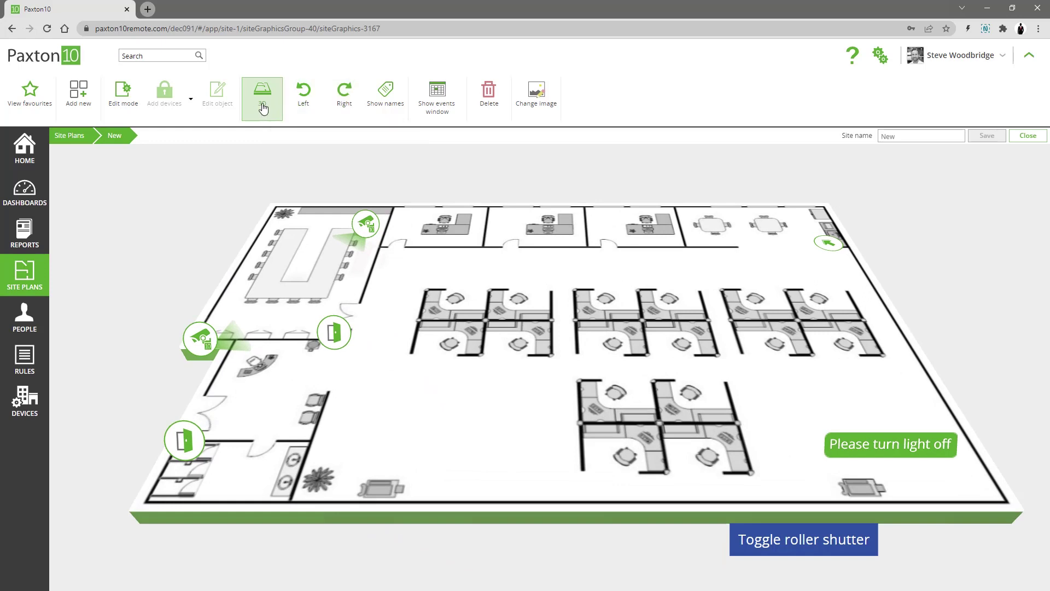
left_click(263, 108)
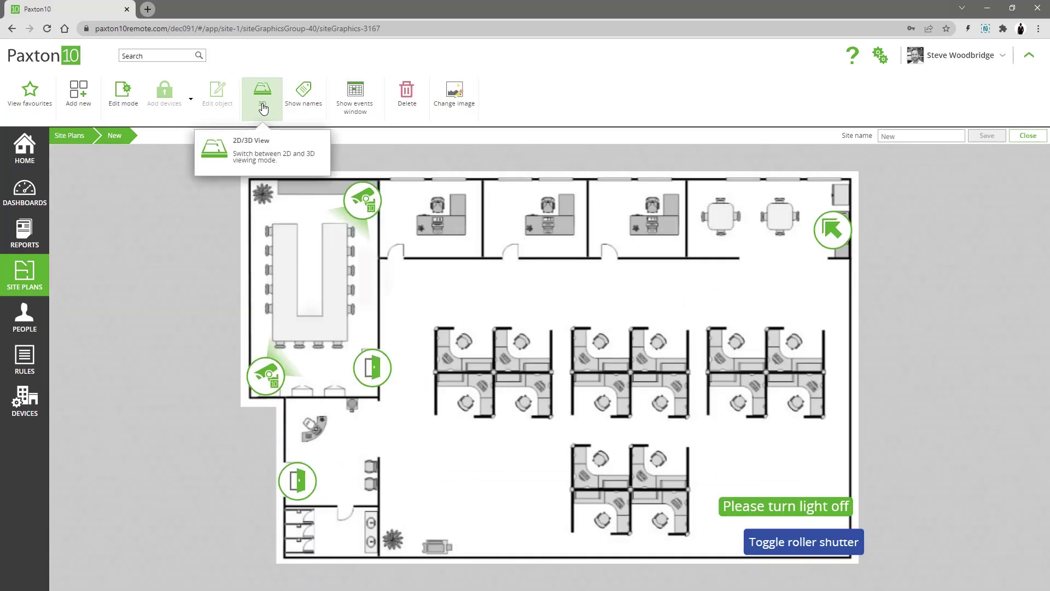
Show the site plan's events window and hide it again, and briefly display the device names on the plan
left_click(349, 102)
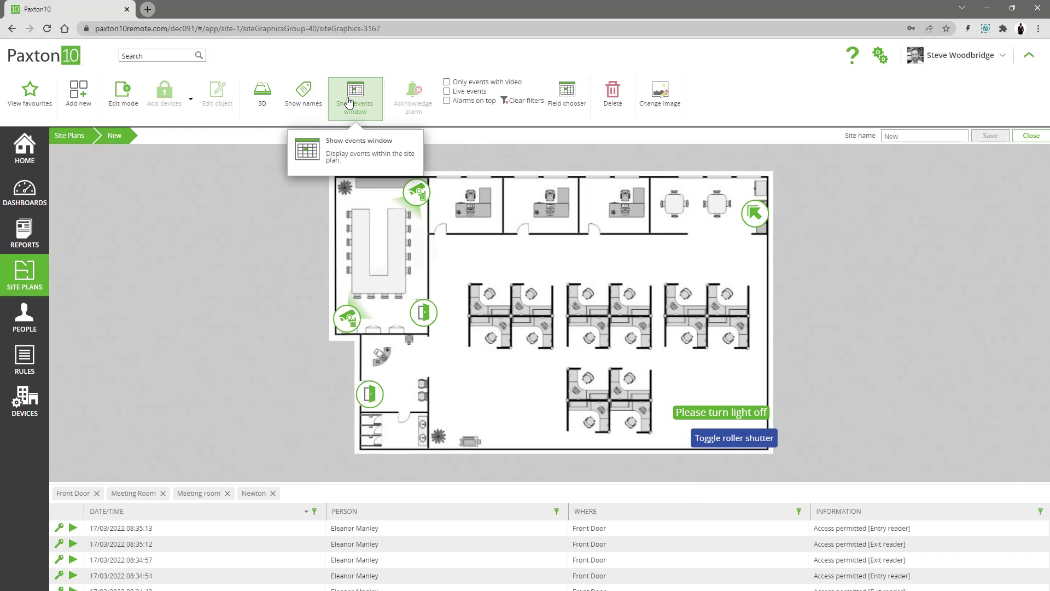
left_click(349, 101)
left_click(307, 103)
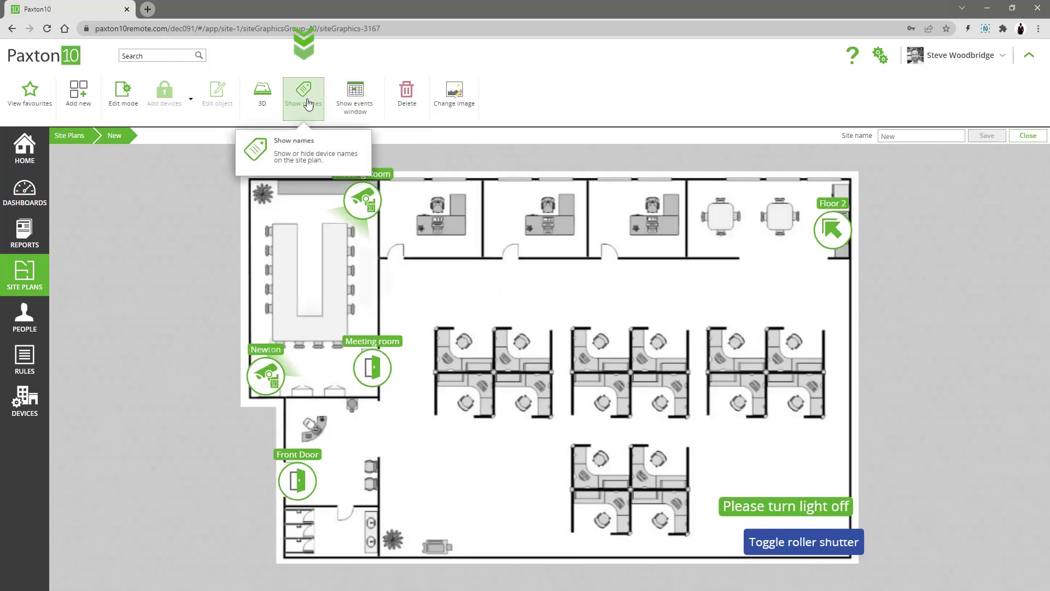
left_click(309, 104)
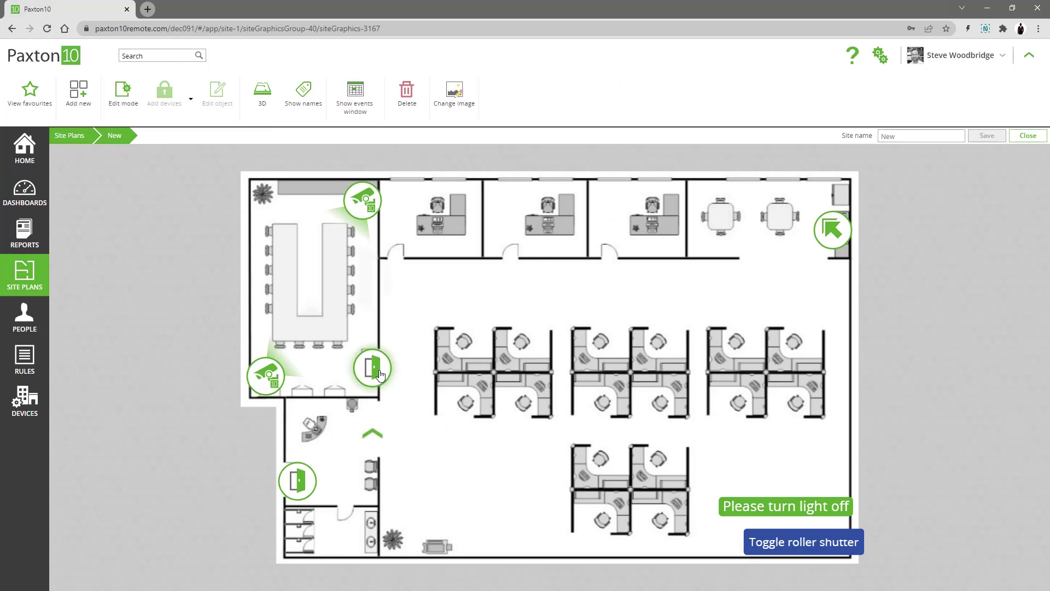
Check the recent events of the Meeting room door and open the door from the site plan
mouse_move(380, 373)
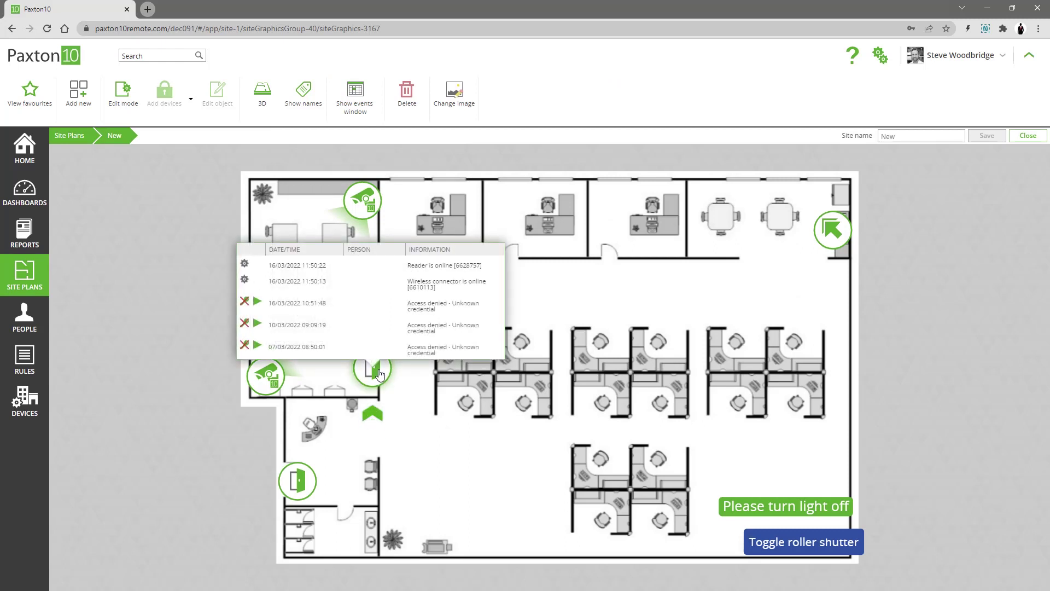
left_click(380, 374)
right_click(380, 373)
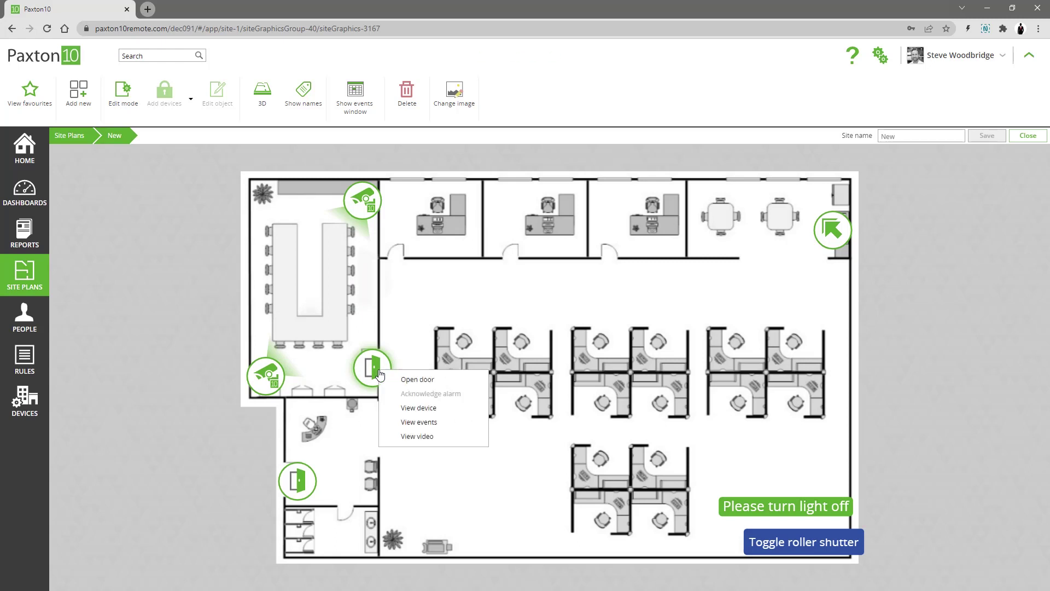
left_click(426, 382)
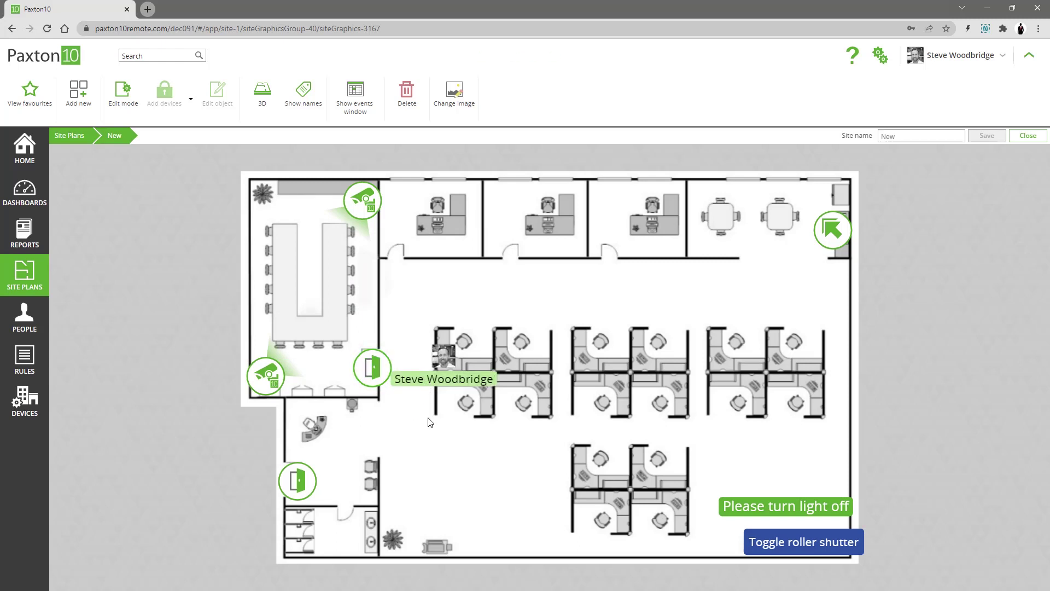
View the video from the Newton camera in the meeting room's lower-left corner and close it
left_click(266, 375)
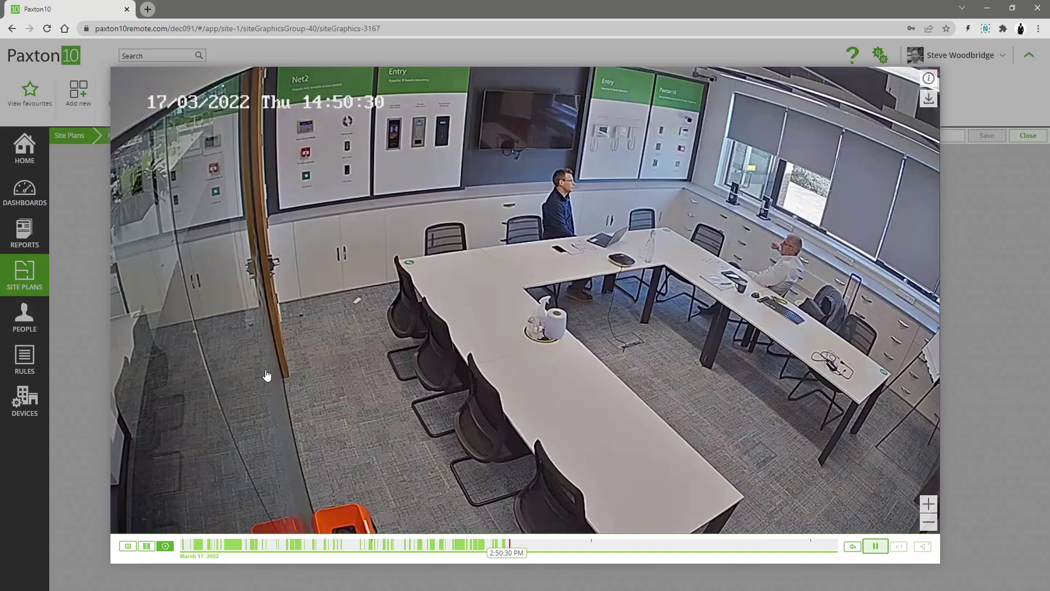
left_click(90, 373)
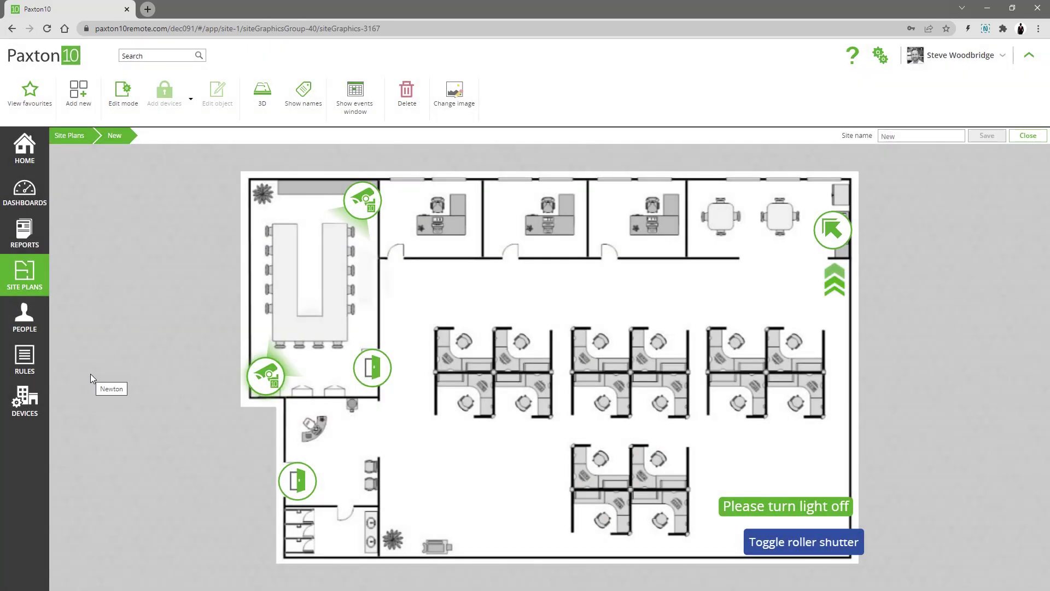
Follow the navigation arrow to the Floor 2 site plan and return to the New site plan
left_click(842, 235)
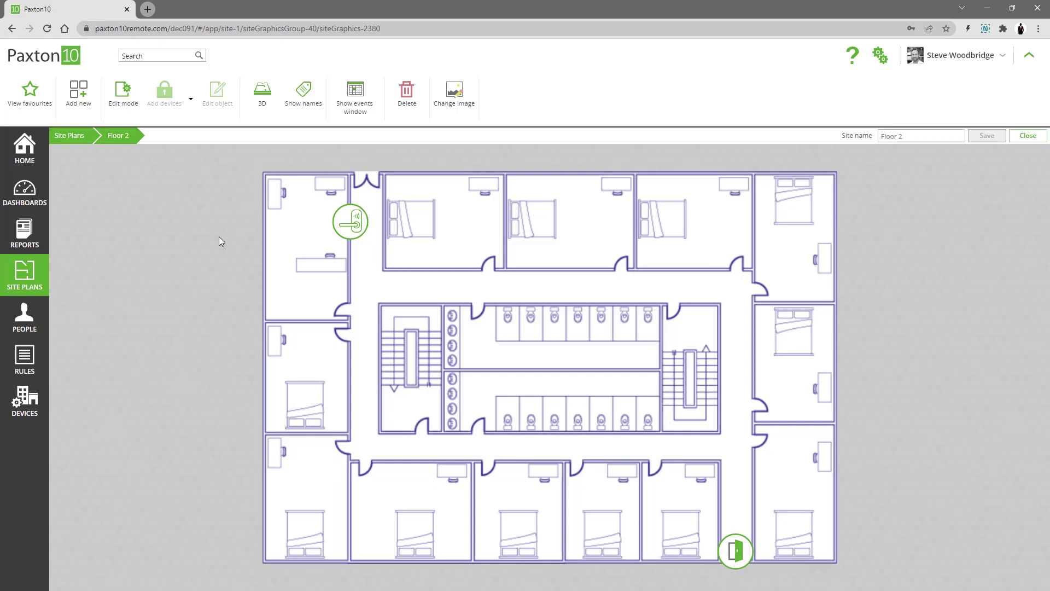
left_click(66, 136)
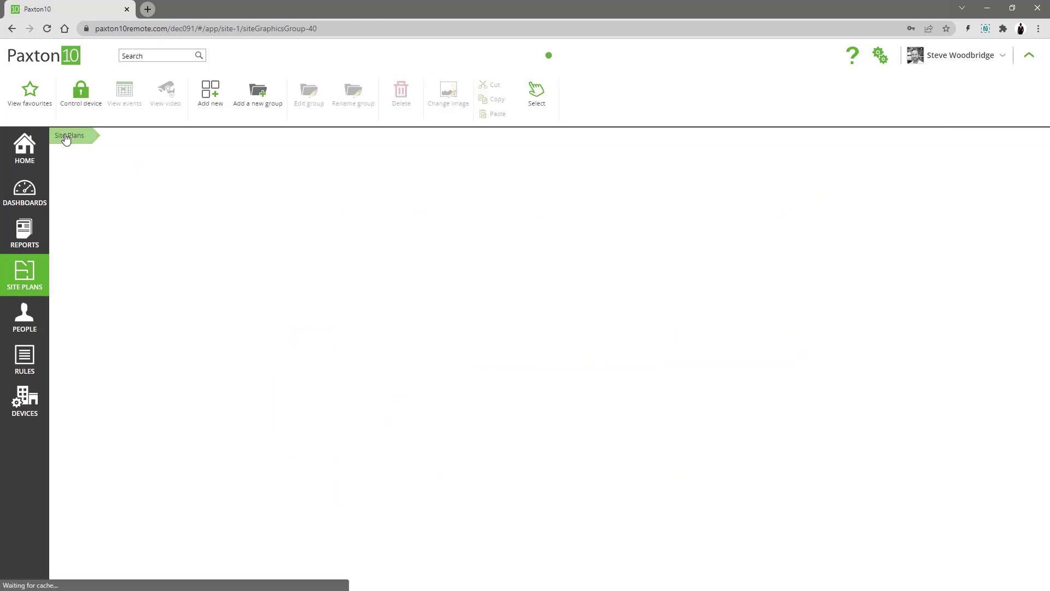
left_click(218, 192)
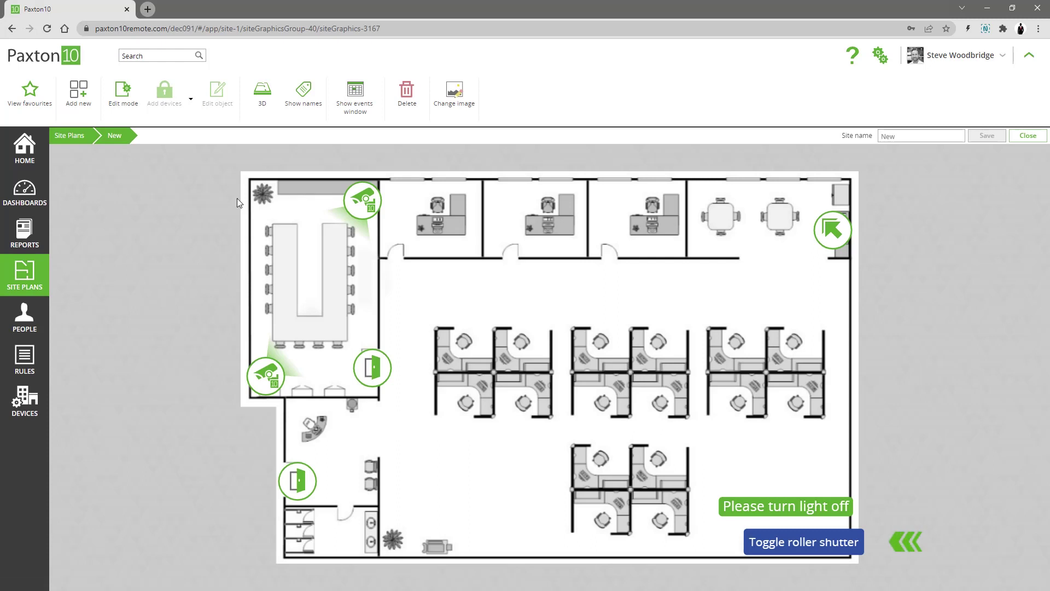
Trigger the "Toggle roller shutter" soft button on the site plan
left_click(785, 544)
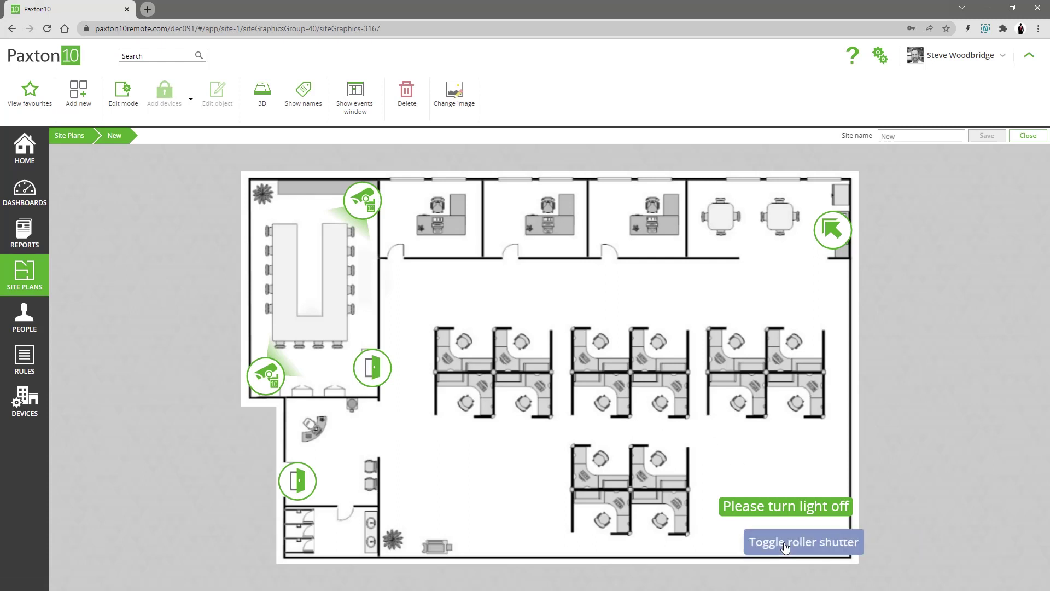